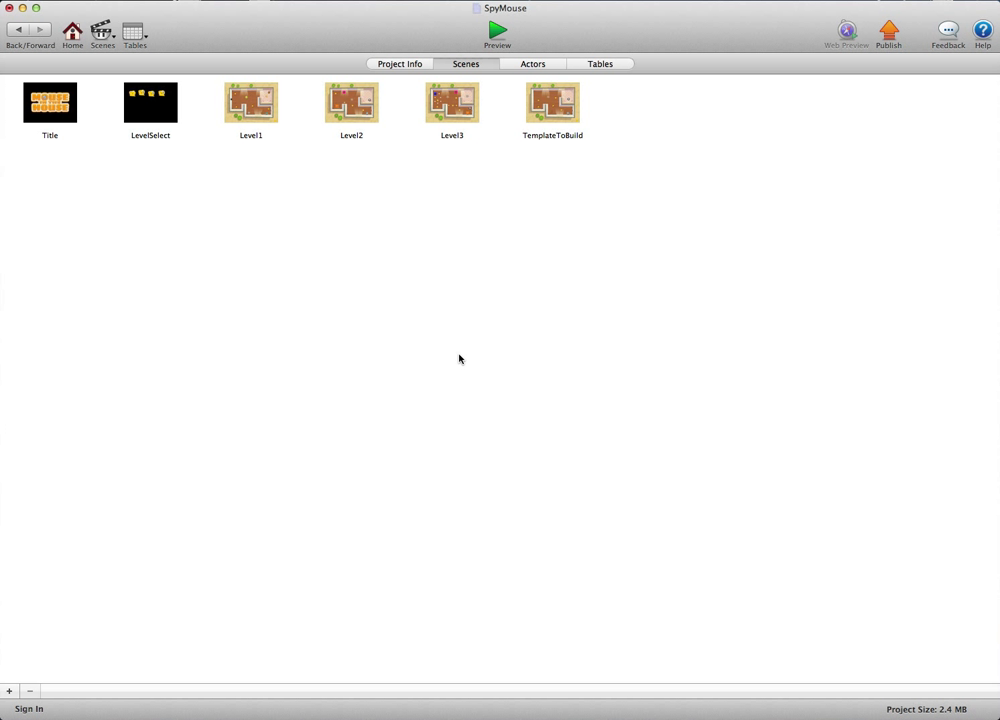
Duplicate the TemplateToBuild scene, name the copy Level4, and open it for editing
click(551, 107)
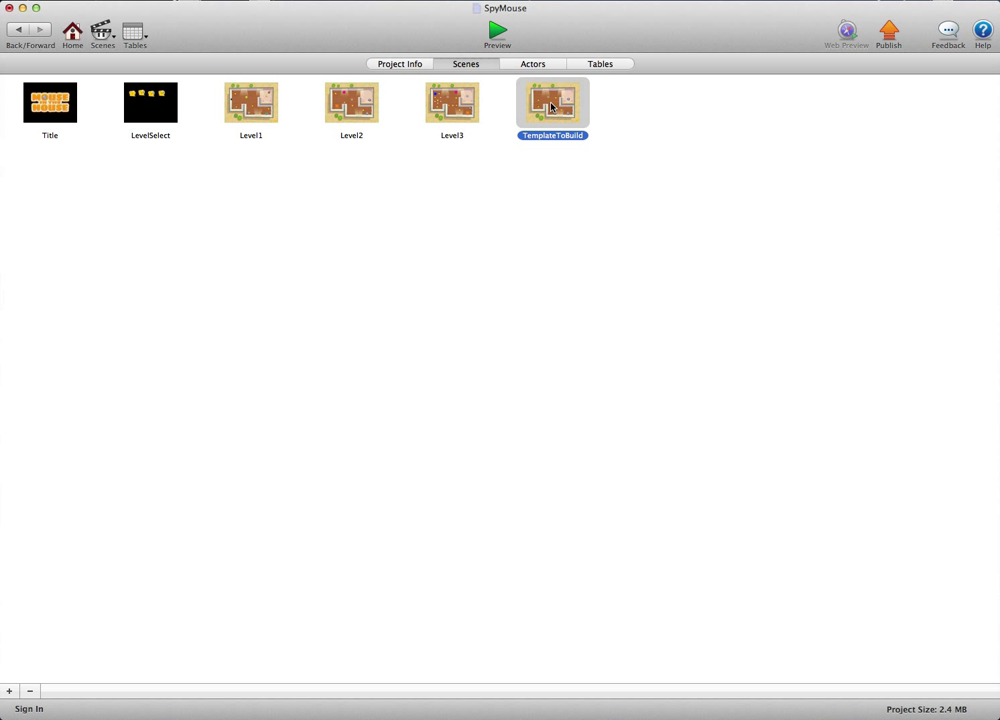
alt+drag(556, 104, 468, 139)
click(585, 133)
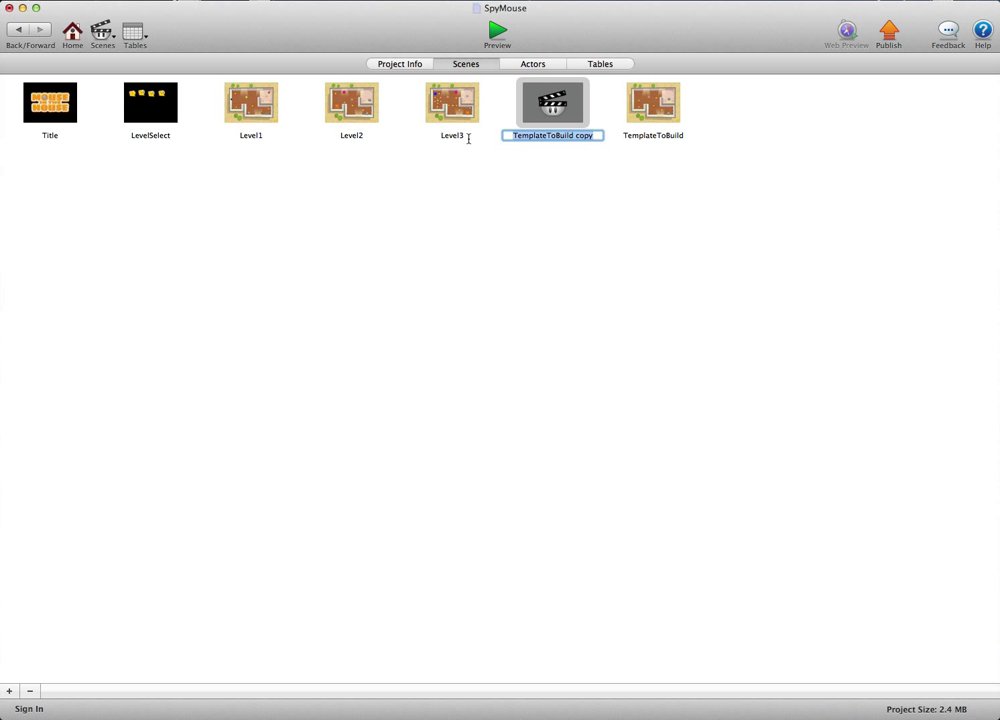
text(Level4)
double_click(537, 100)
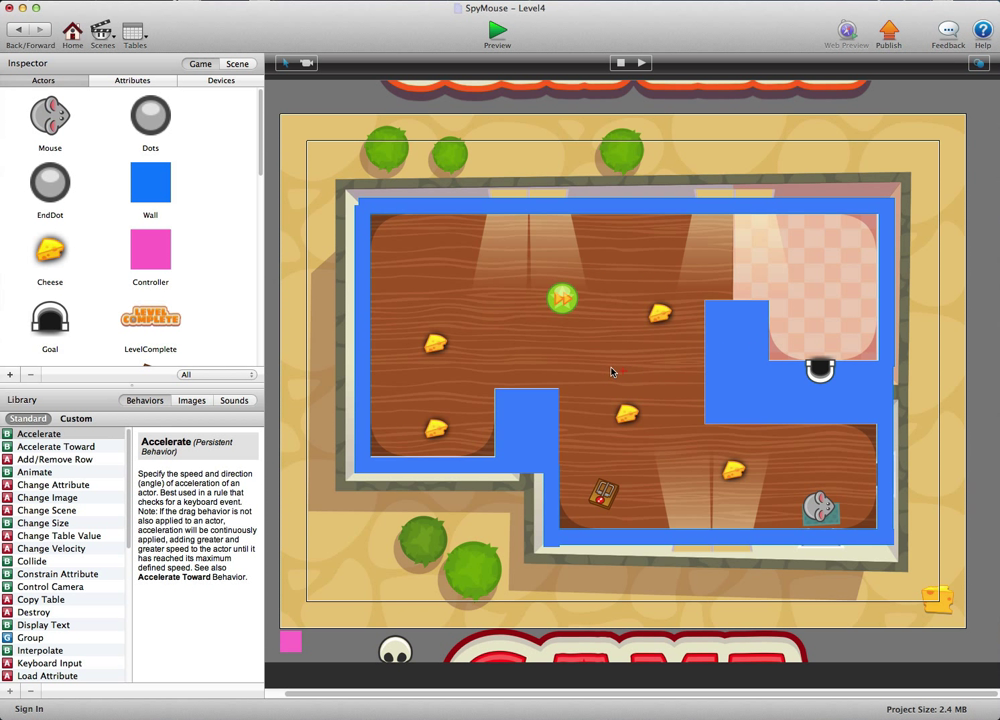
Add two cheese copies to the level, one in the pink tiled room and one in the upper-left wooden floor area
click(662, 316)
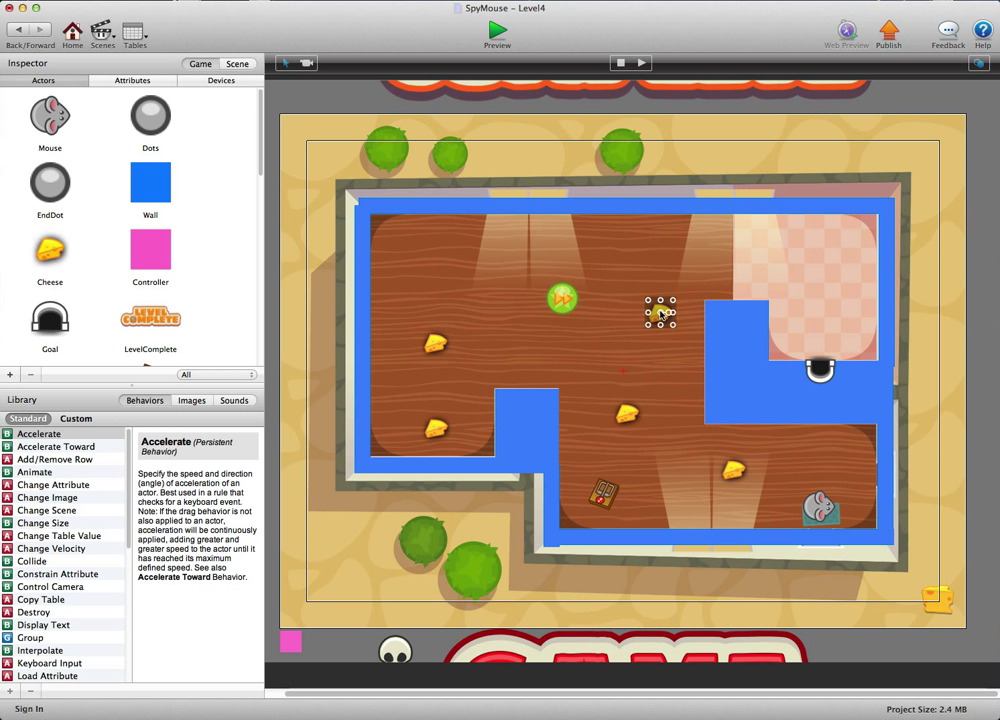
alt+drag(660, 314, 814, 287)
click(662, 313)
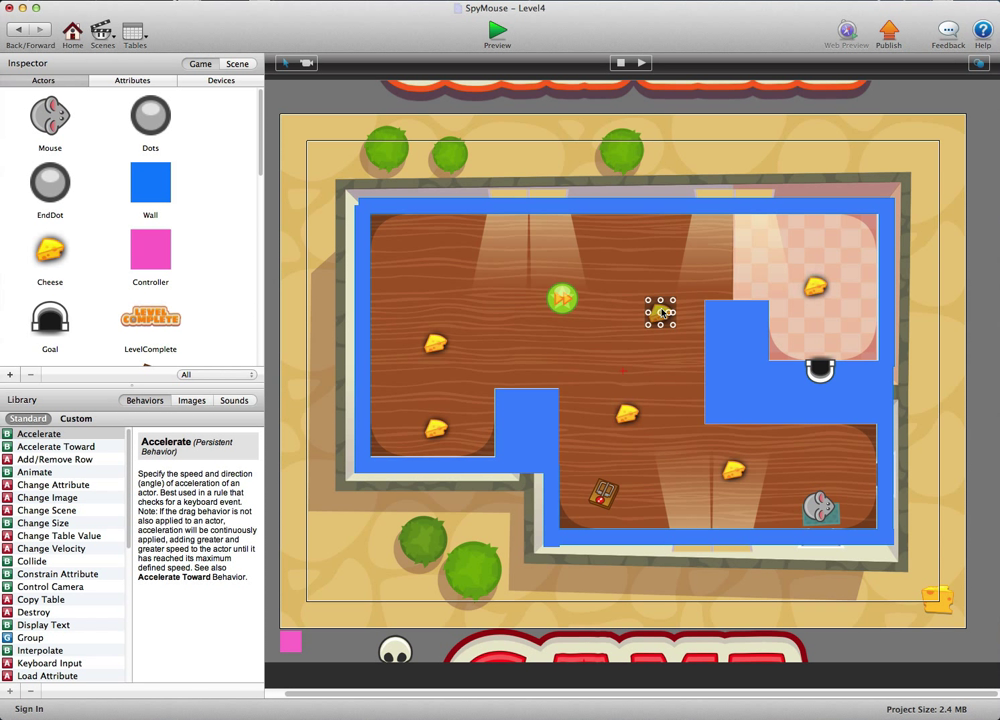
alt+drag(660, 313, 477, 248)
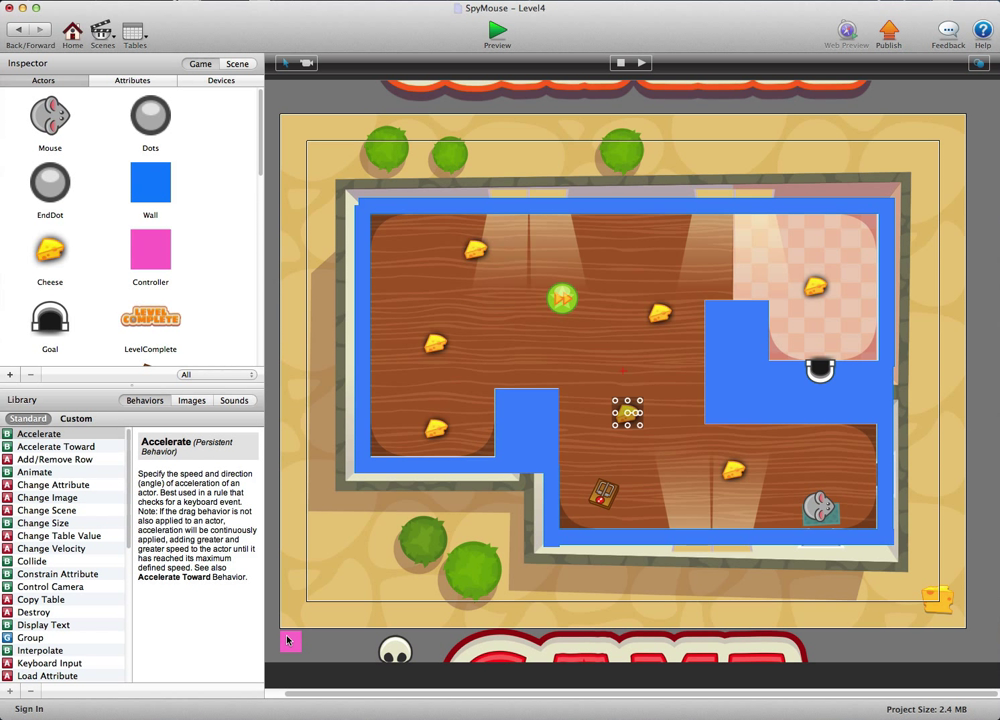
Move the mouse-hole goal to the right edge of the lower-middle wall block and rotate it to face right
click(820, 370)
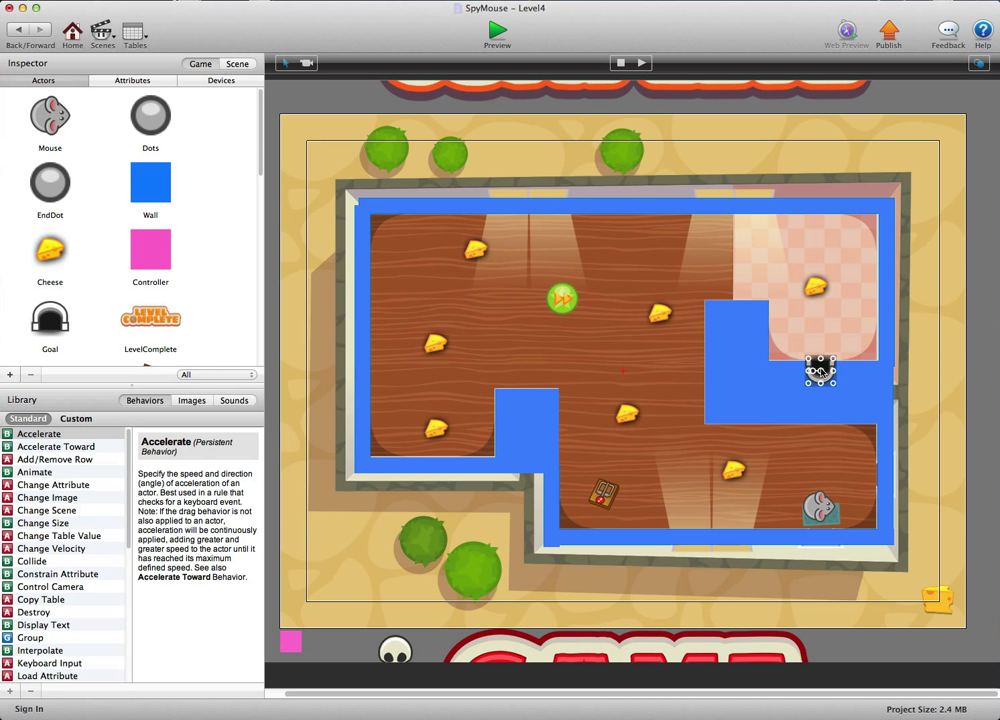
drag(820, 372, 541, 428)
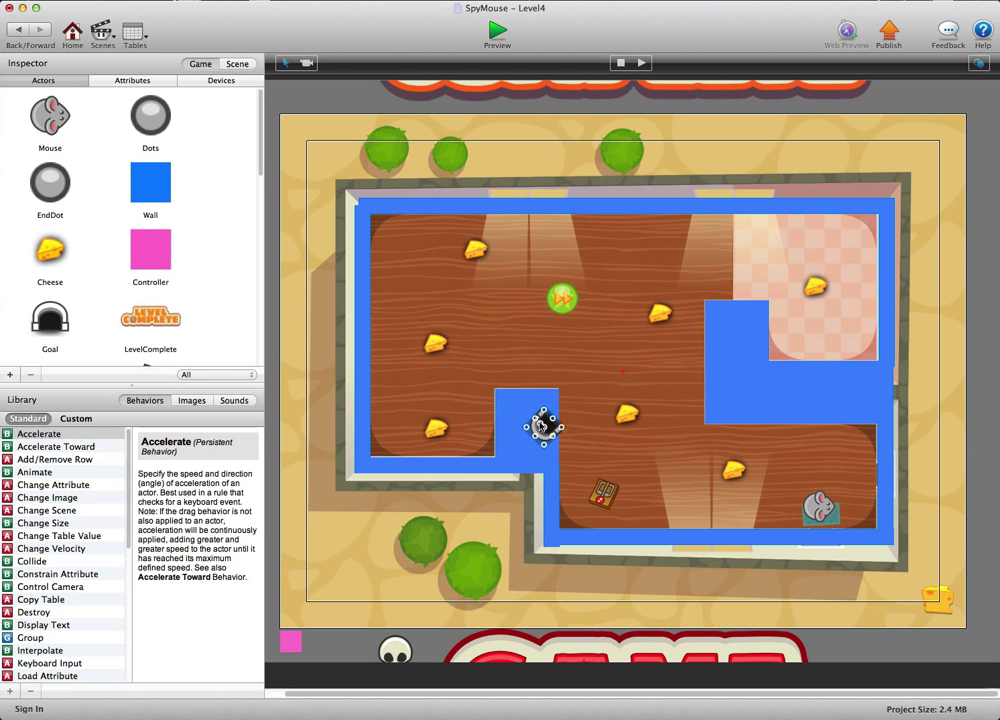
drag(541, 428, 547, 431)
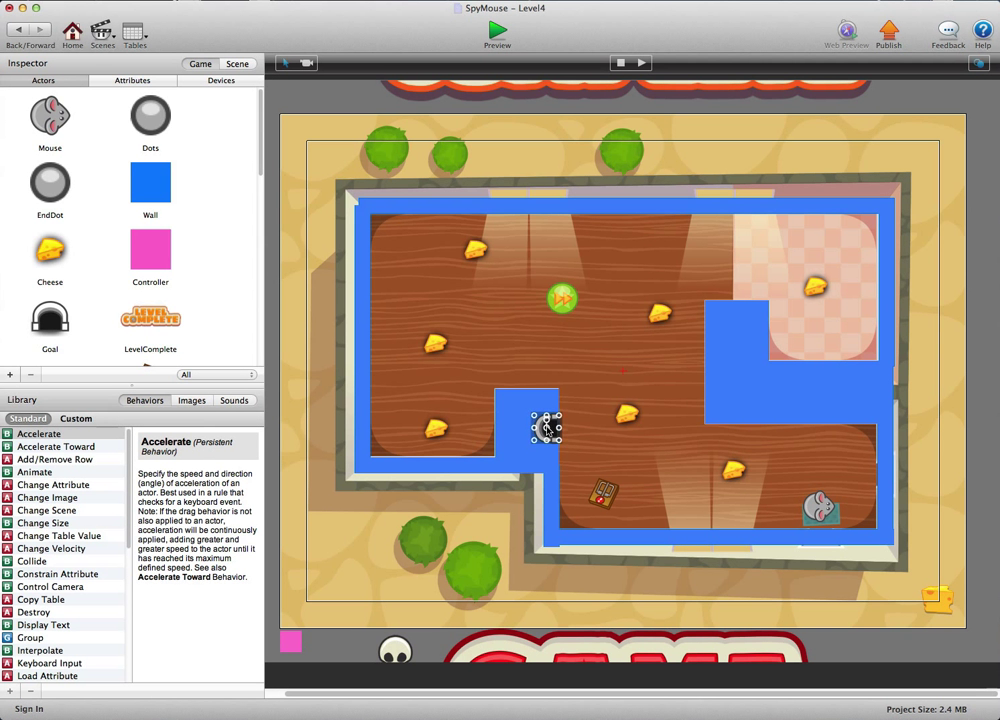
Set the HowManyCheese attribute of the pink Controller actor to 7 and return to the Level4 scene
double_click(293, 645)
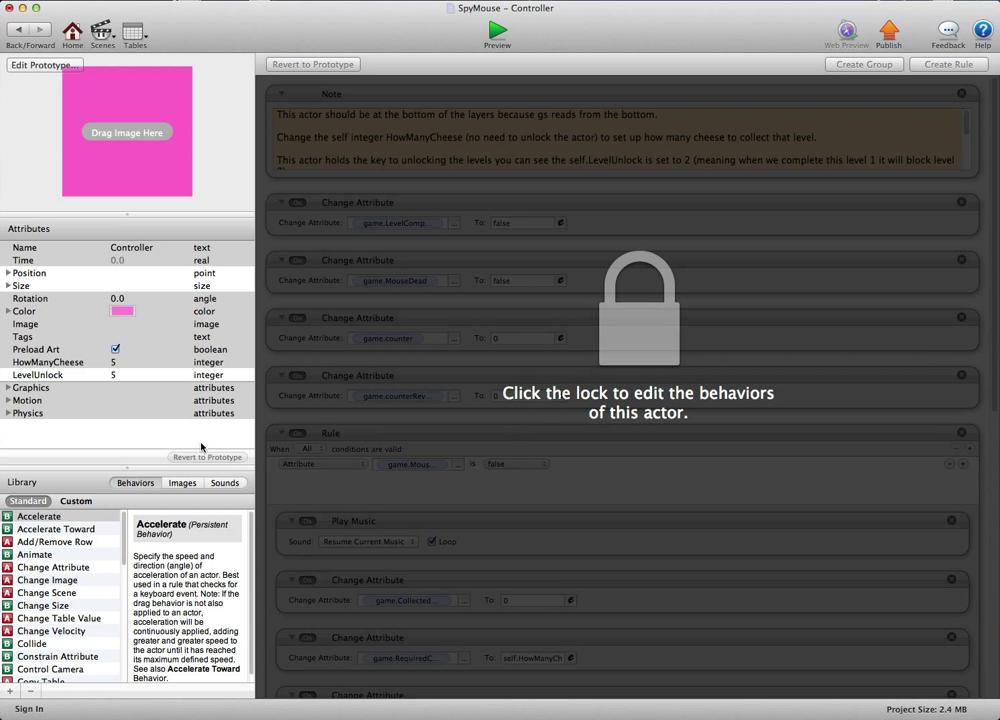
click(114, 363)
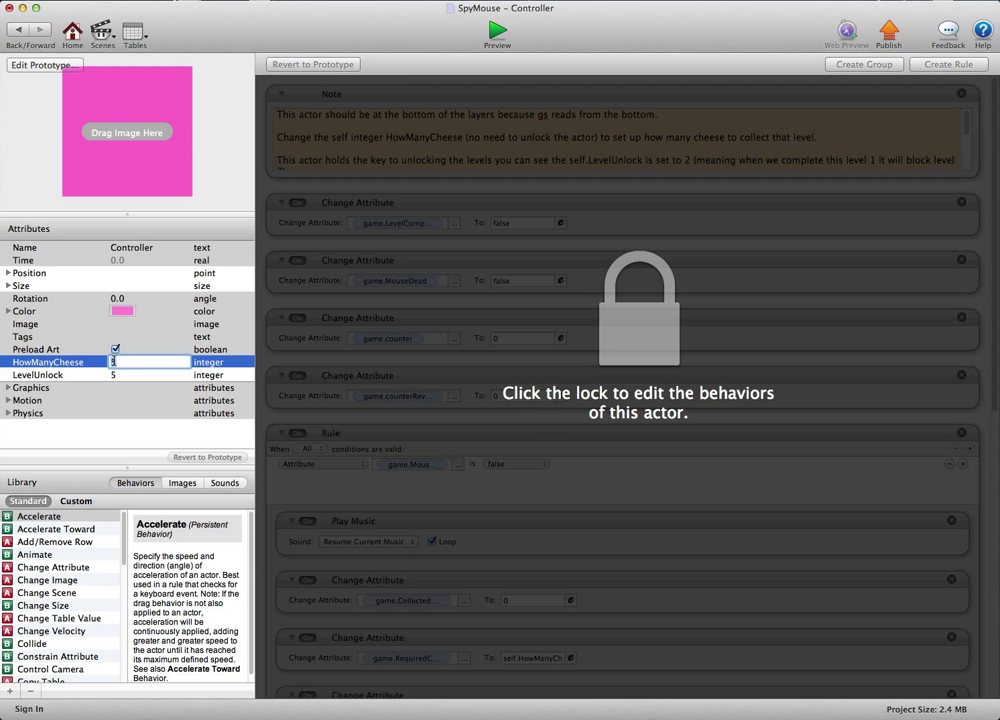
key(Tab)
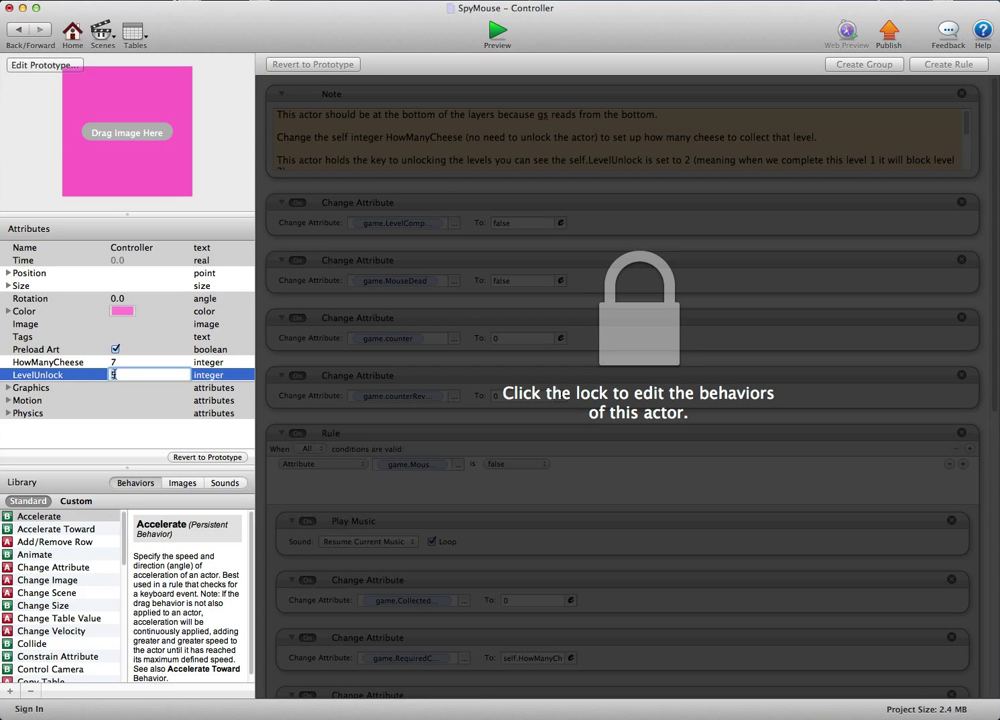
click(19, 28)
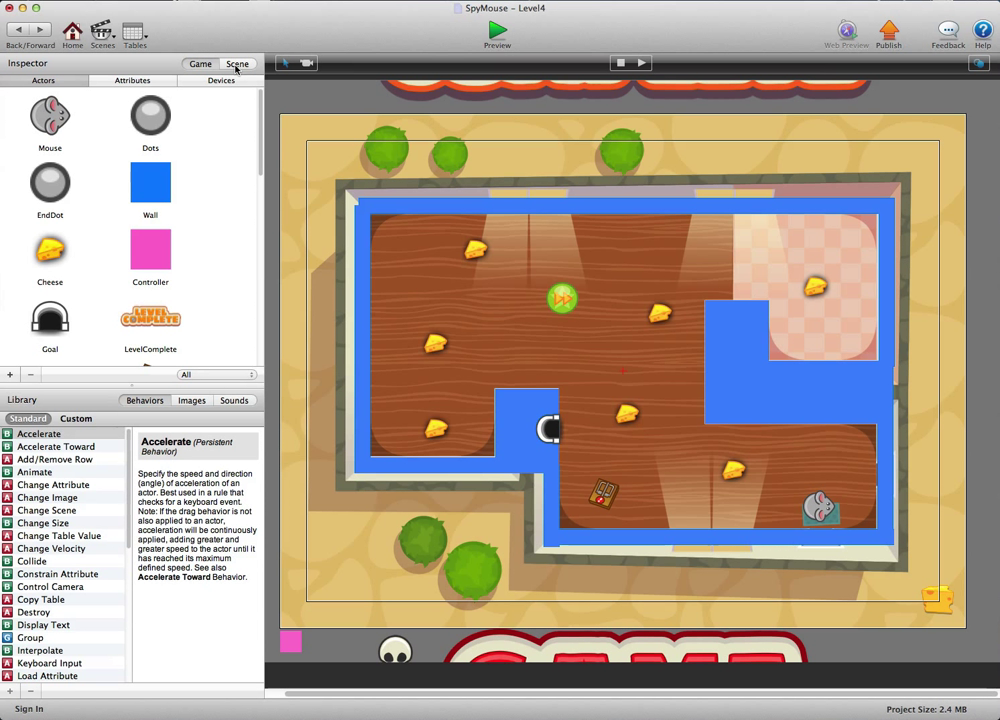
Make Enemy the active layer of the Level4 scene
click(237, 66)
click(166, 84)
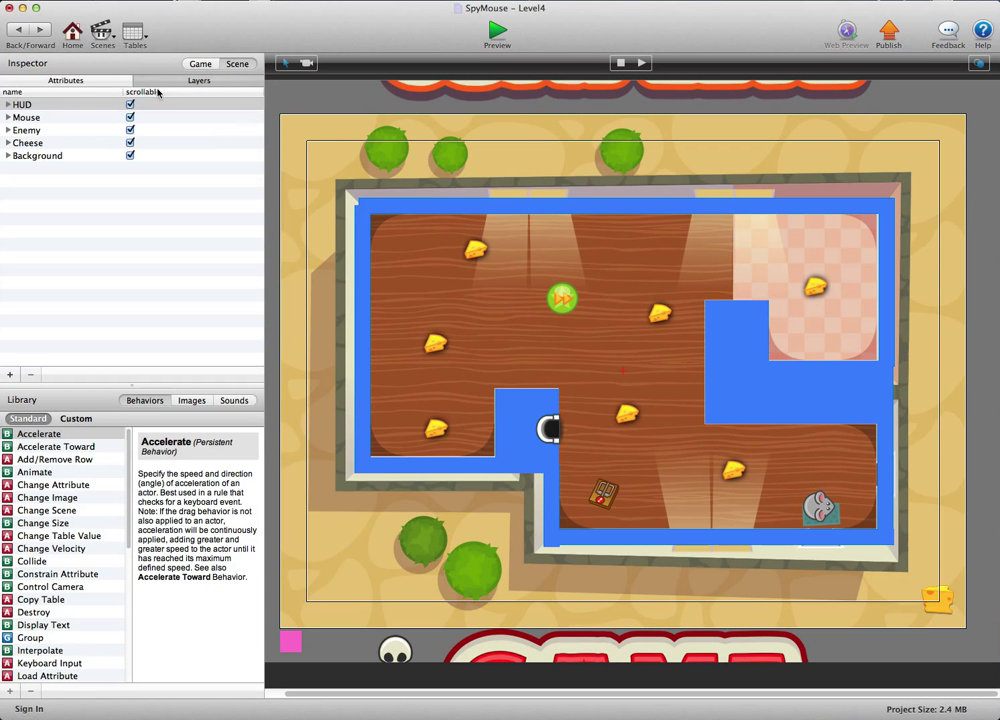
click(24, 131)
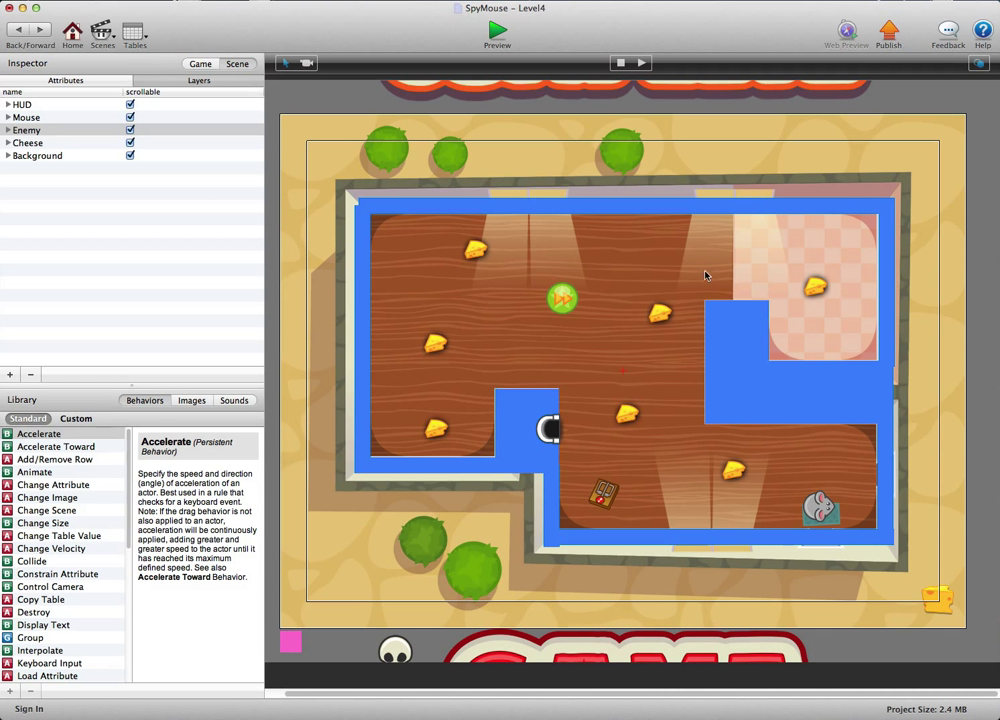
Place six waypoint actors in a loop on the main wooden floor and a Follower beside the upper-left waypoint
click(198, 64)
scroll(197, 265, down, 5)
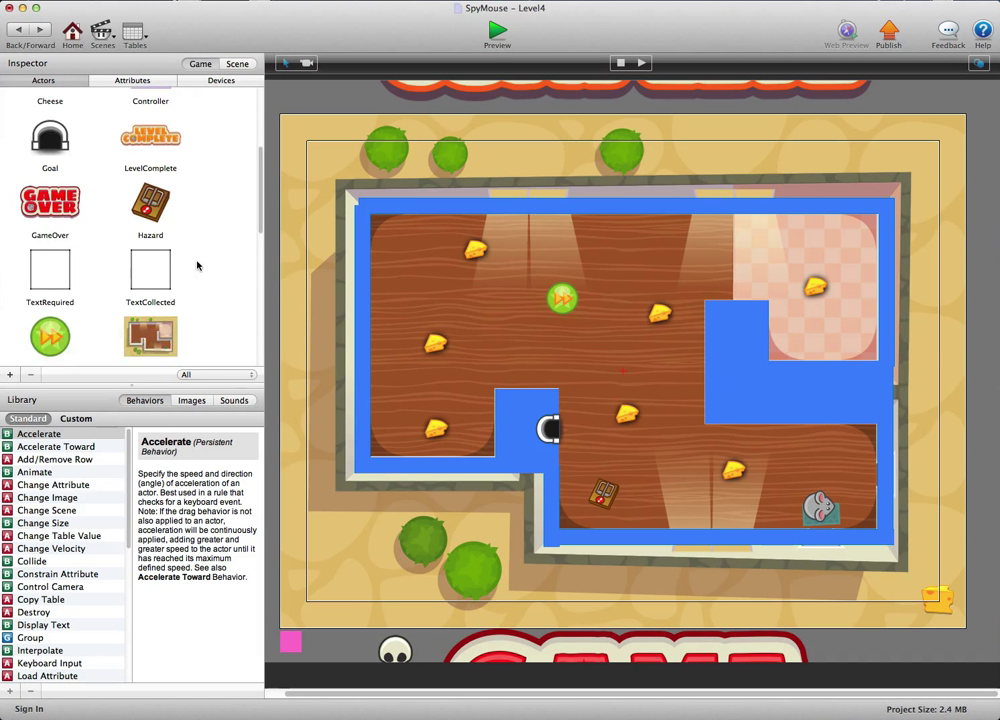
scroll(197, 265, down, 3)
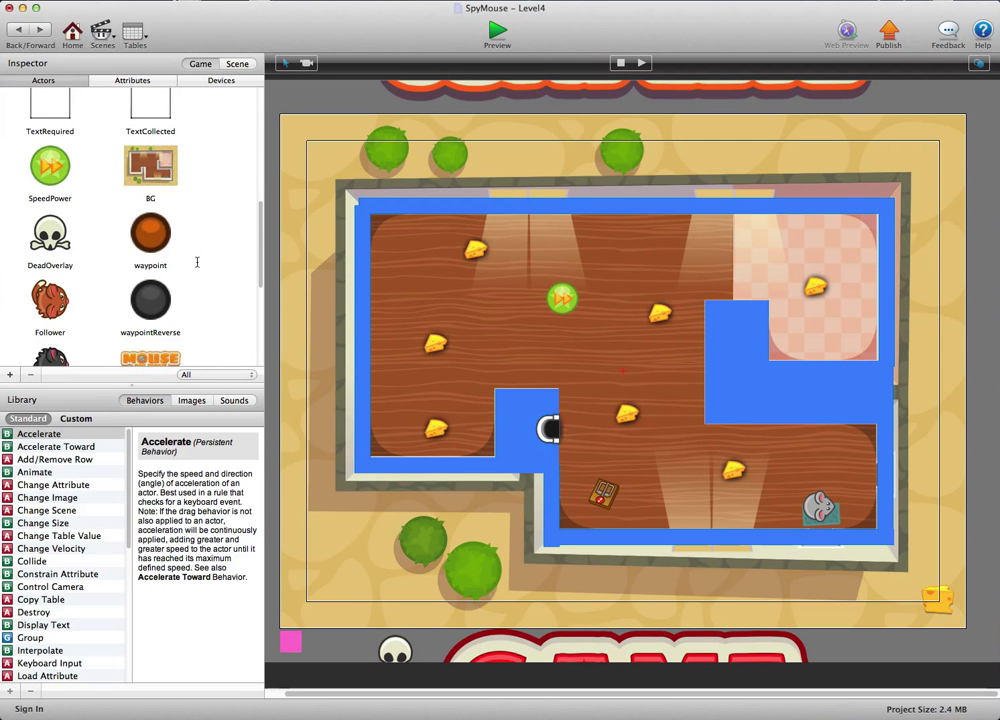
scroll(197, 262, down, 1)
click(154, 218)
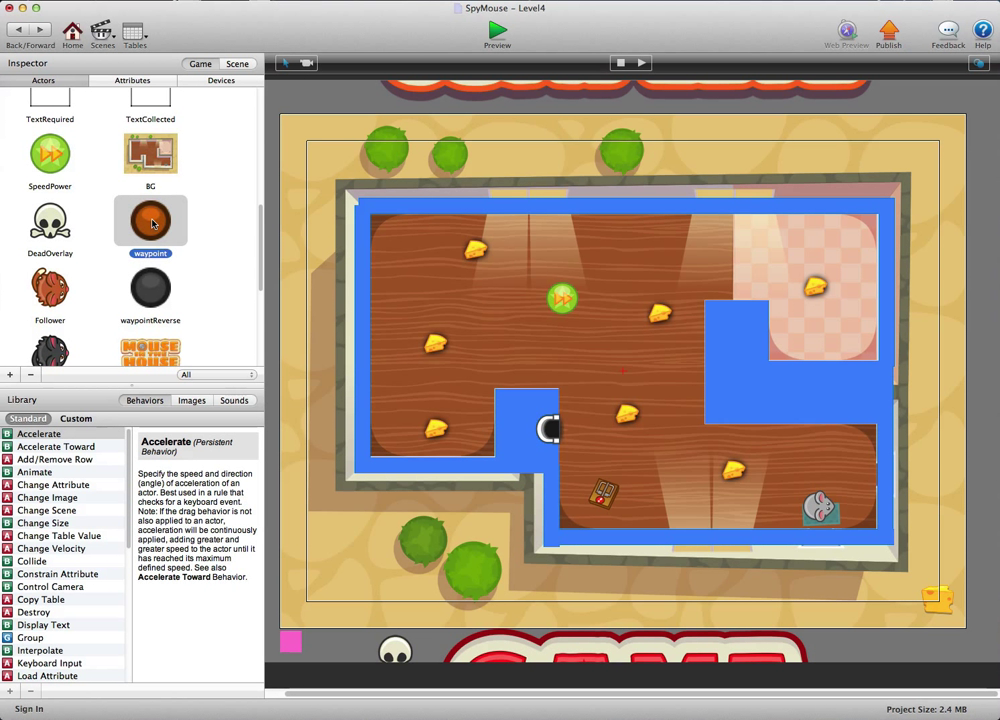
drag(153, 224, 434, 238)
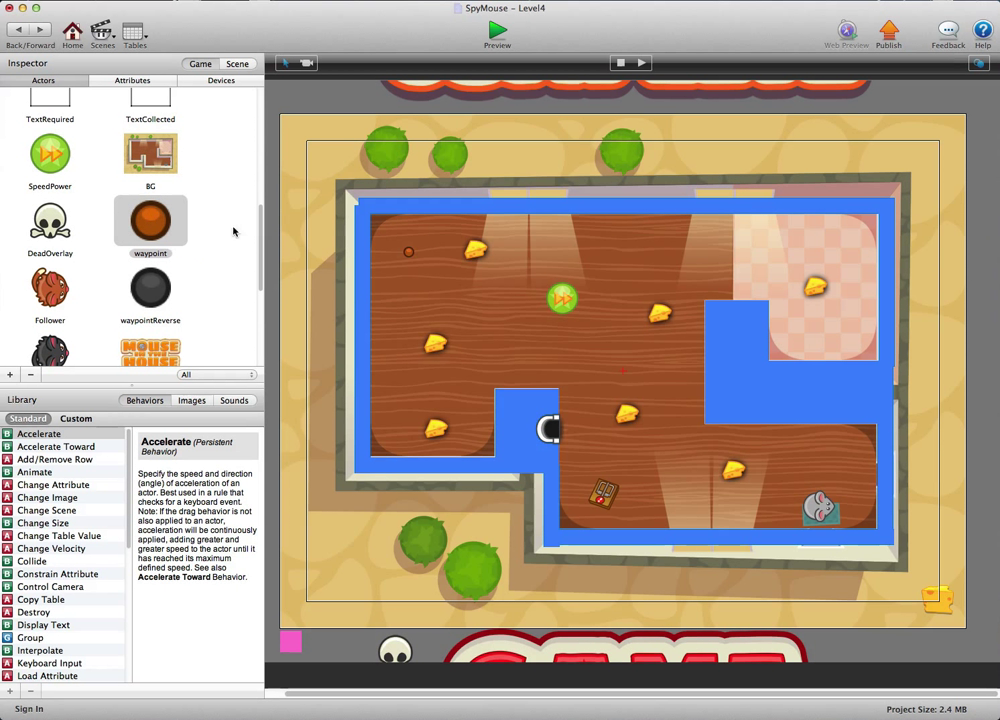
drag(157, 222, 548, 238)
drag(149, 222, 624, 258)
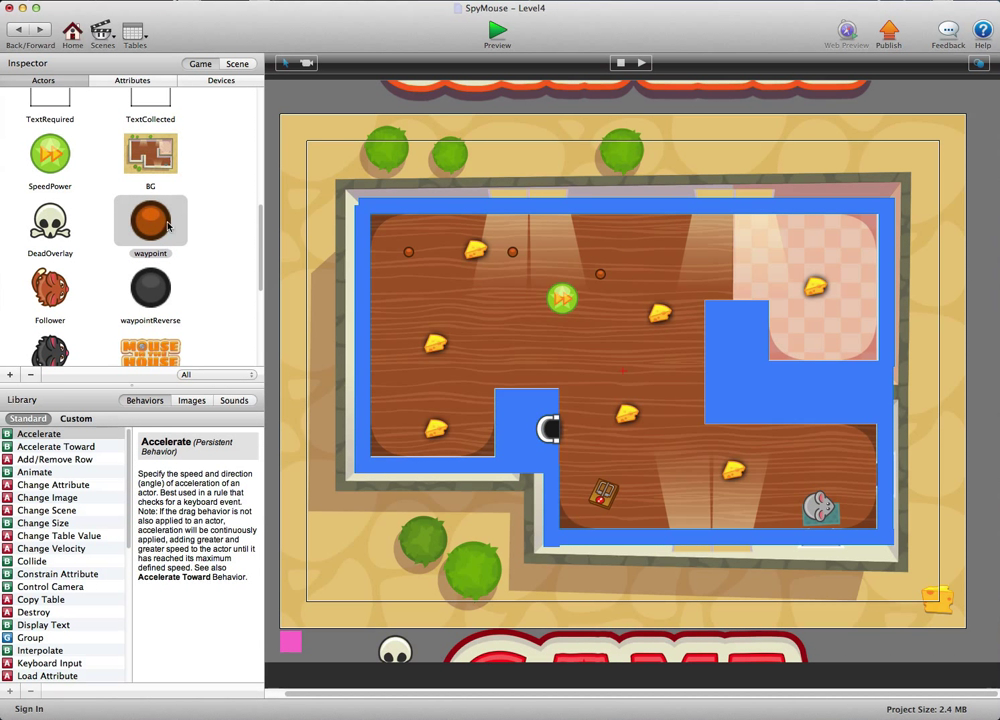
drag(150, 222, 614, 330)
drag(154, 224, 488, 345)
drag(150, 222, 395, 315)
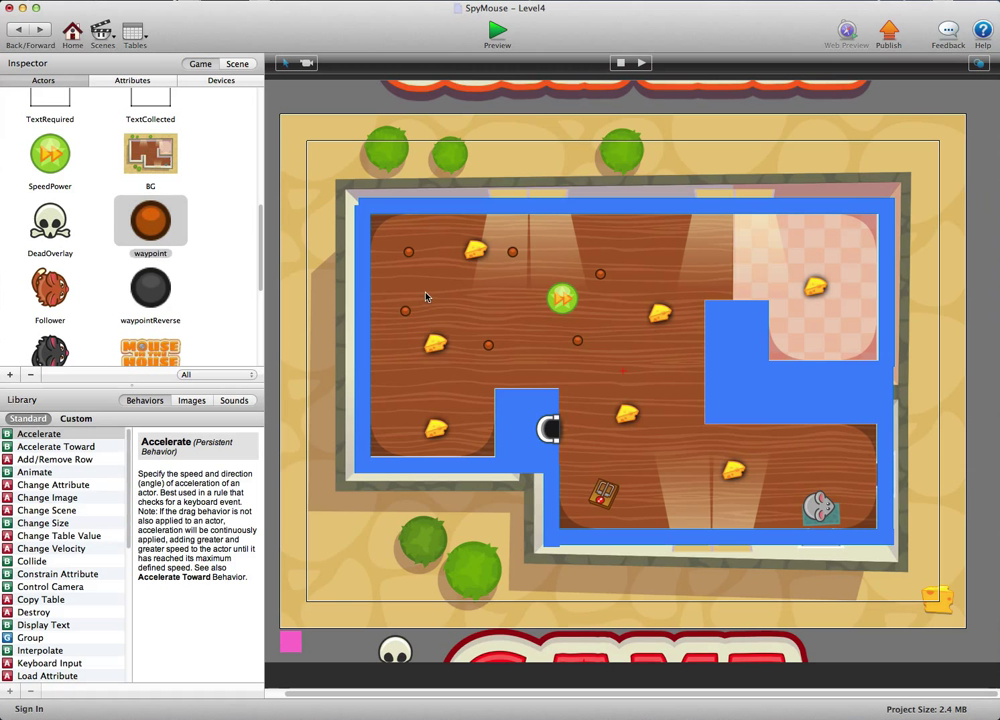
click(55, 292)
drag(55, 290, 392, 255)
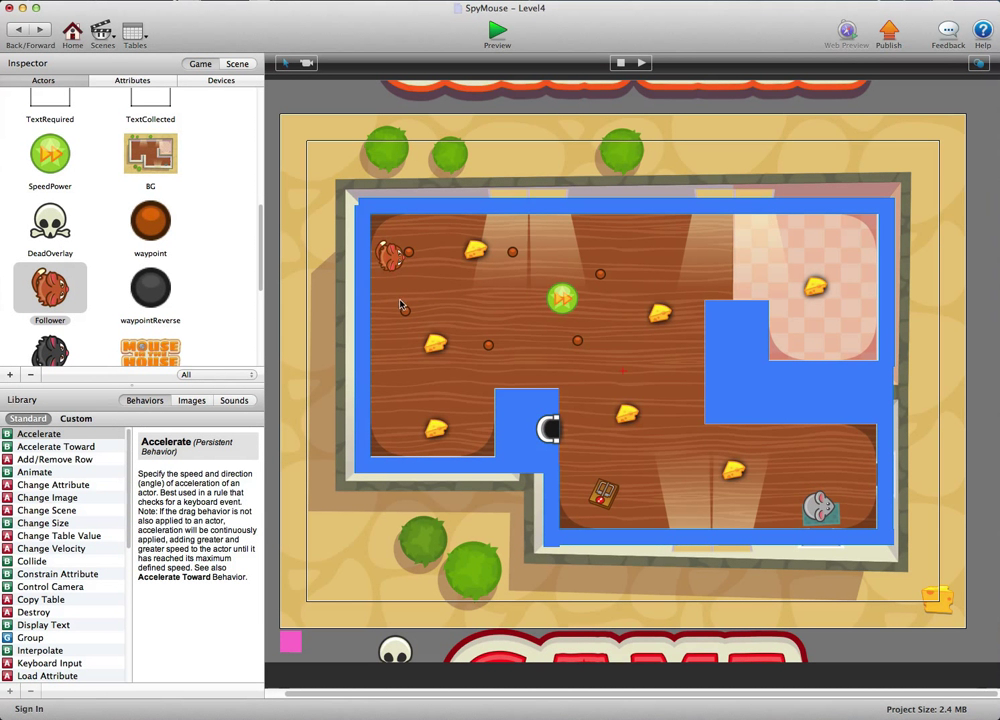
Place three waypointReverse actors, one in the upper-middle floor and two in the pink room, and put the black enemy at the first
click(152, 290)
mouse_move(158, 292)
mouse_down()
mouse_move(766, 271)
mouse_move(725, 243)
mouse_move(669, 242)
mouse_up()
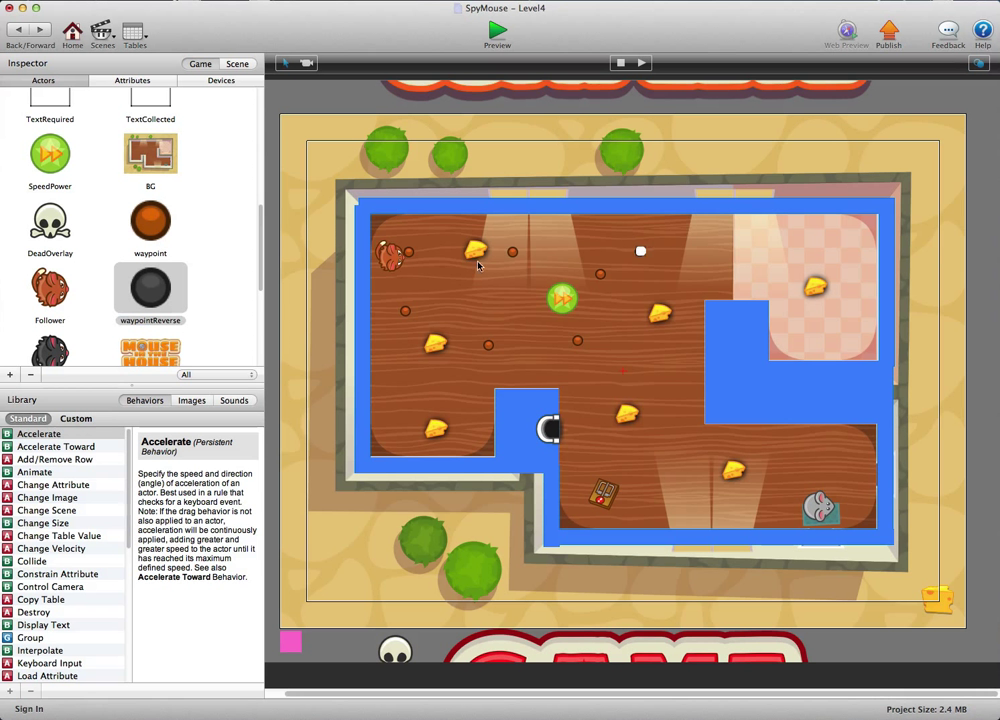
mouse_move(156, 291)
mouse_down()
mouse_move(495, 224)
mouse_move(850, 226)
mouse_move(876, 239)
mouse_up()
drag(156, 288, 884, 325)
mouse_move(50, 350)
mouse_down()
mouse_move(606, 272)
mouse_move(645, 236)
mouse_move(637, 241)
mouse_up()
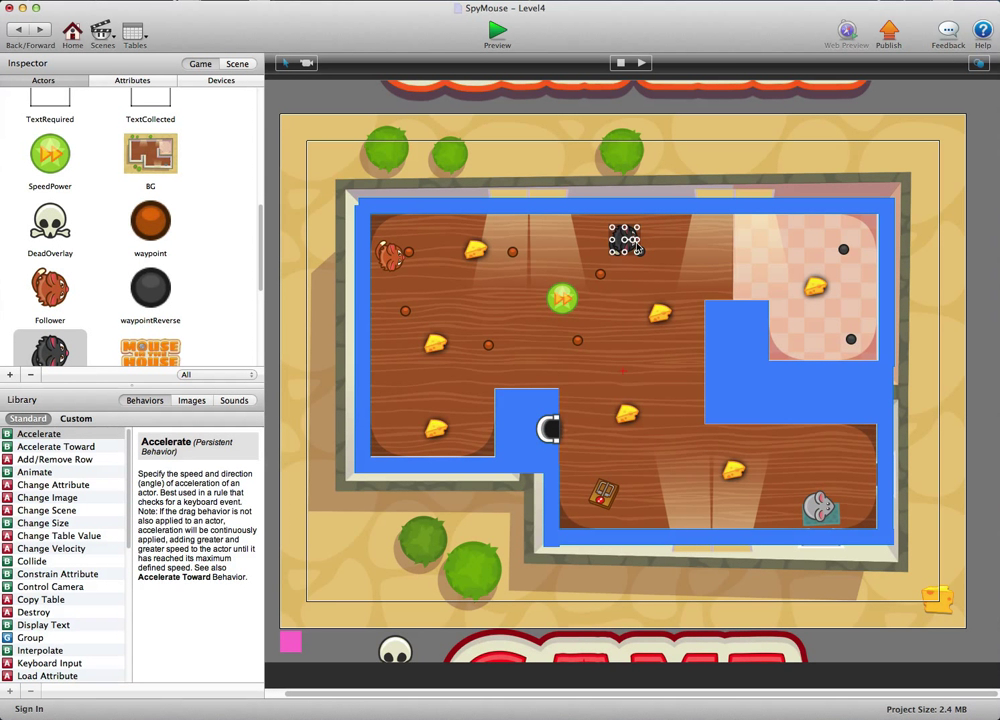
Preview Level4 and watch how both enemies follow their waypoint paths
click(490, 30)
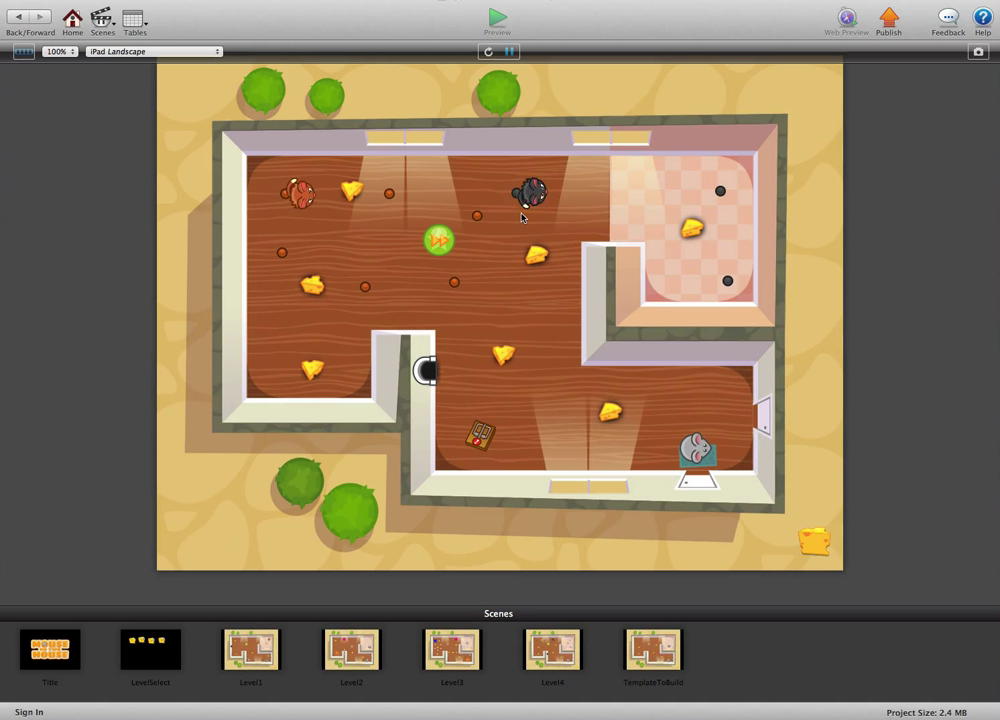
mouse_move(648, 201)
mouse_down()
mouse_move(716, 186)
mouse_move(731, 281)
mouse_move(719, 191)
mouse_up()
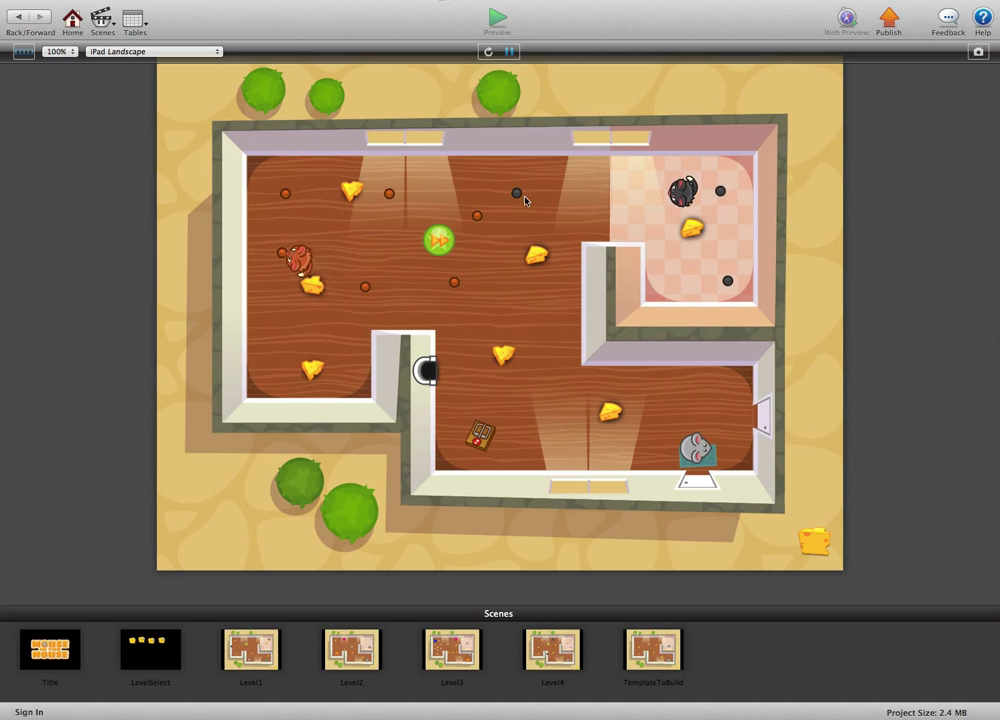
mouse_move(303, 207)
mouse_down()
mouse_move(433, 201)
mouse_move(477, 243)
mouse_up()
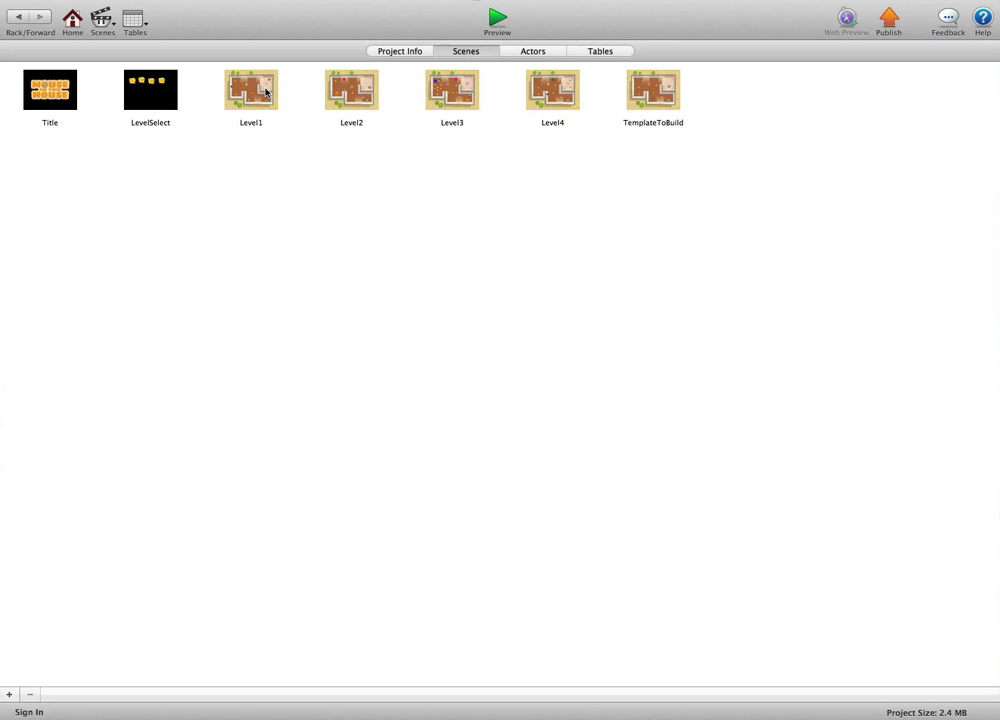
In the LevelSelect scene, add a fourth cheese level box with its own lock to the right of the third
double_click(157, 91)
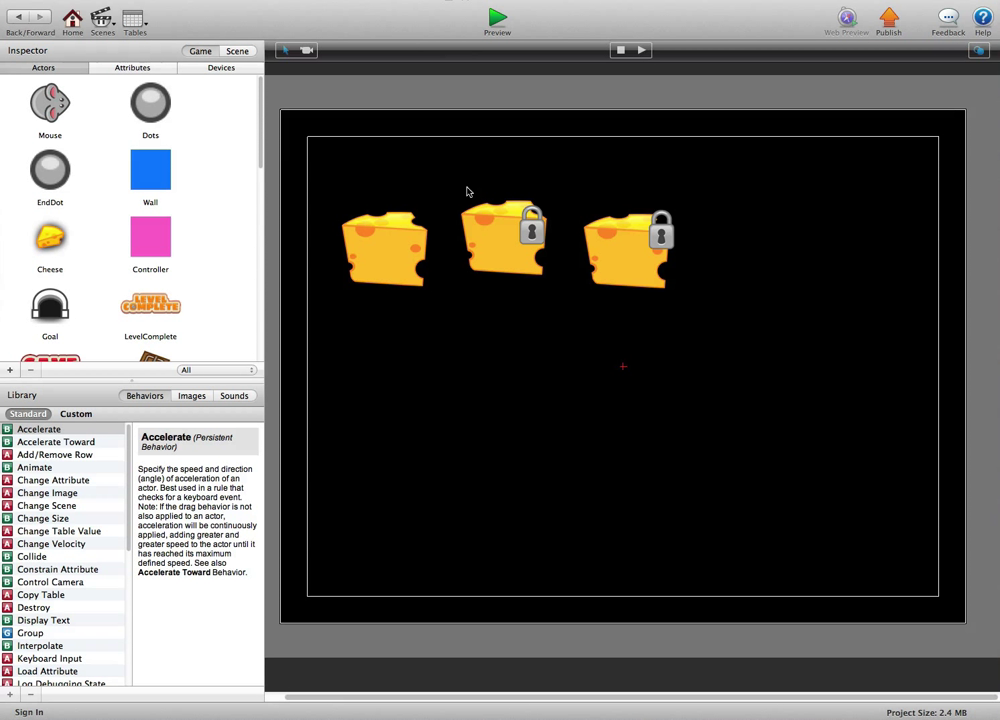
click(588, 250)
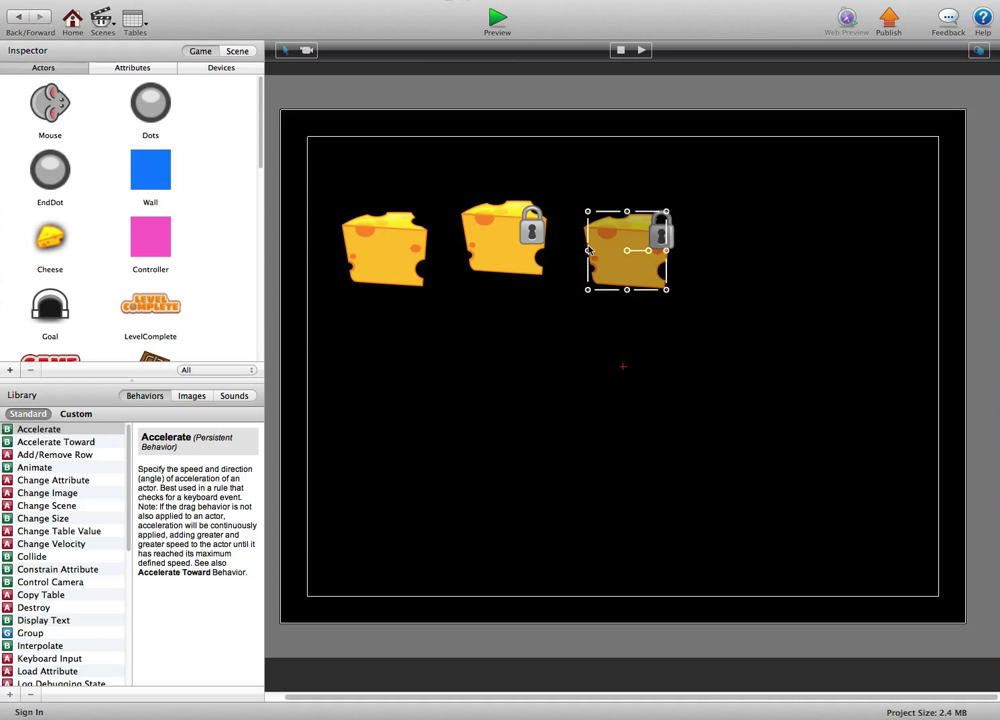
alt+drag(603, 249, 746, 250)
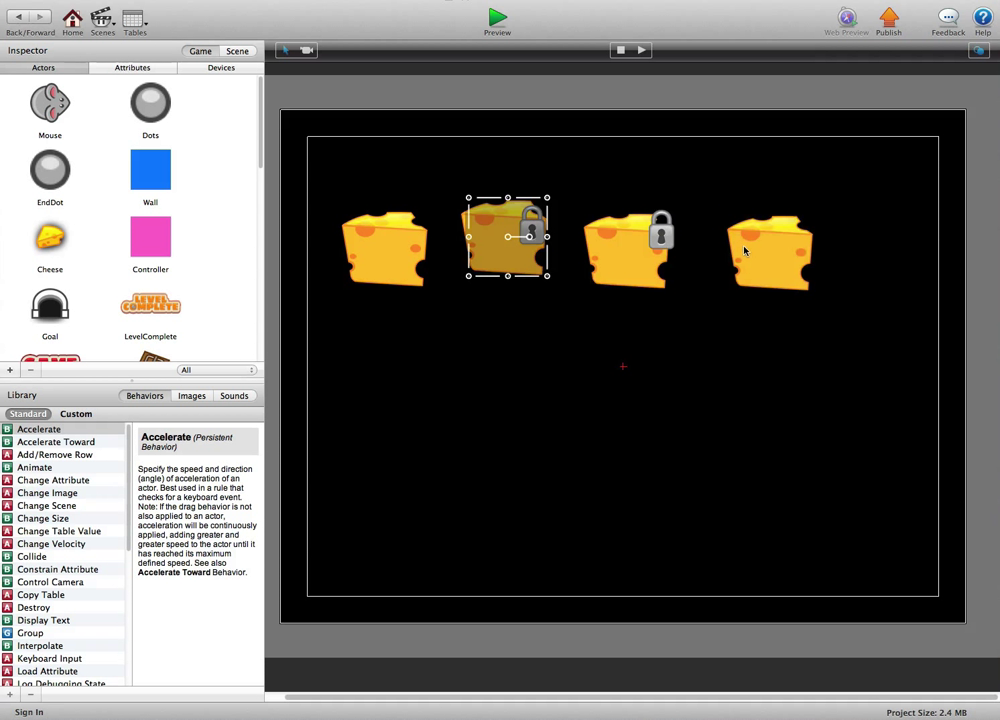
click(666, 236)
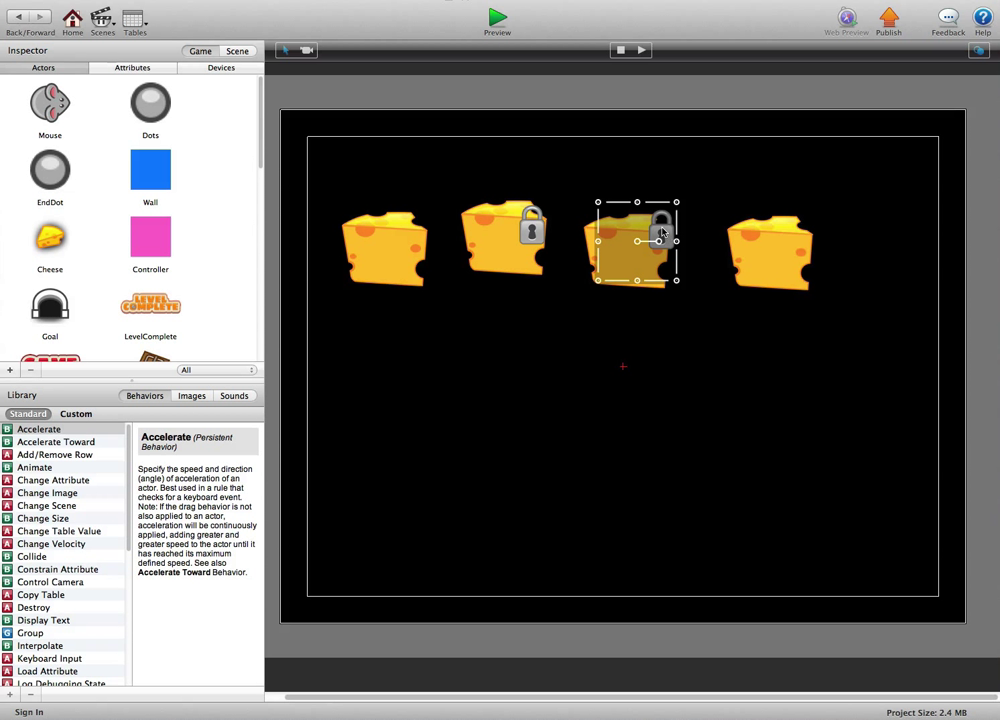
click(836, 224)
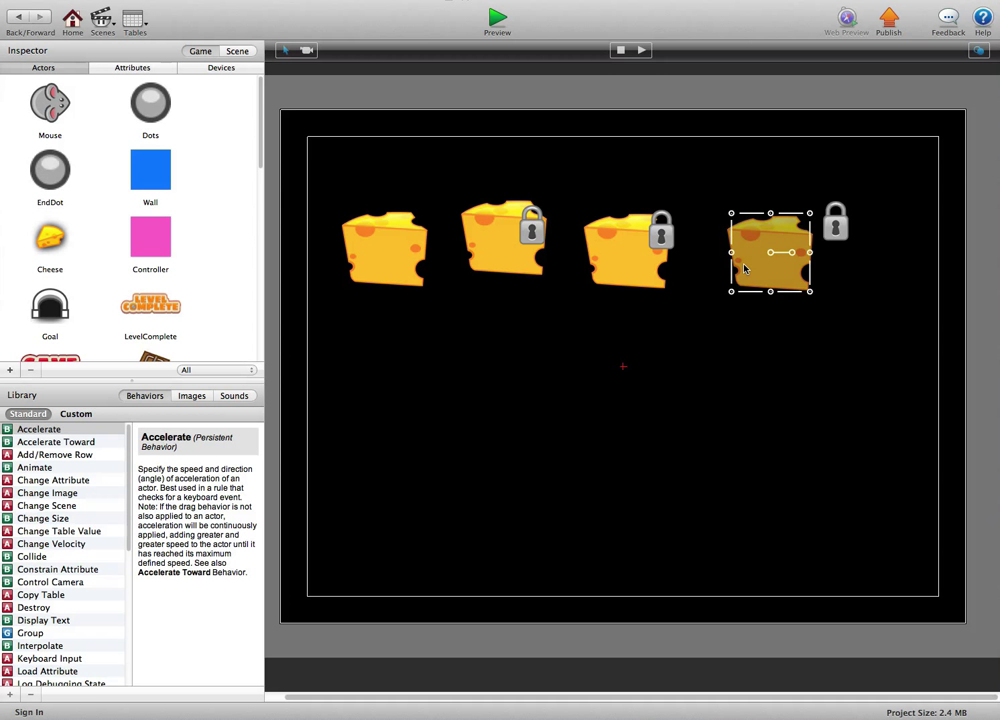
Set the Change Scene behavior of the new fourth LevelSelectBox to go to Level4
double_click(745, 268)
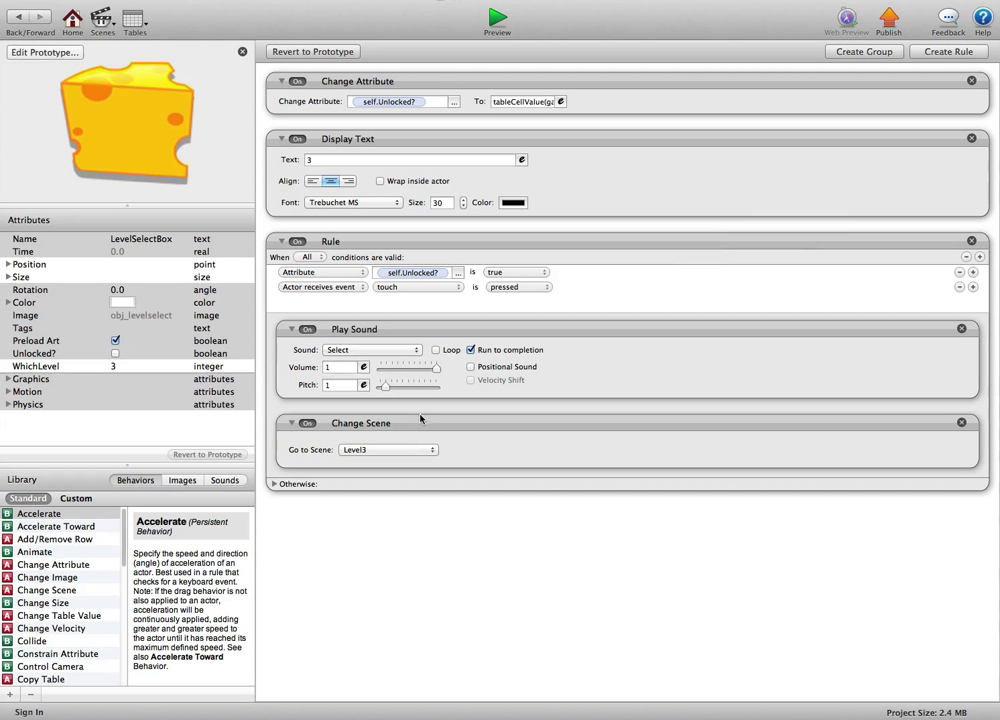
click(413, 449)
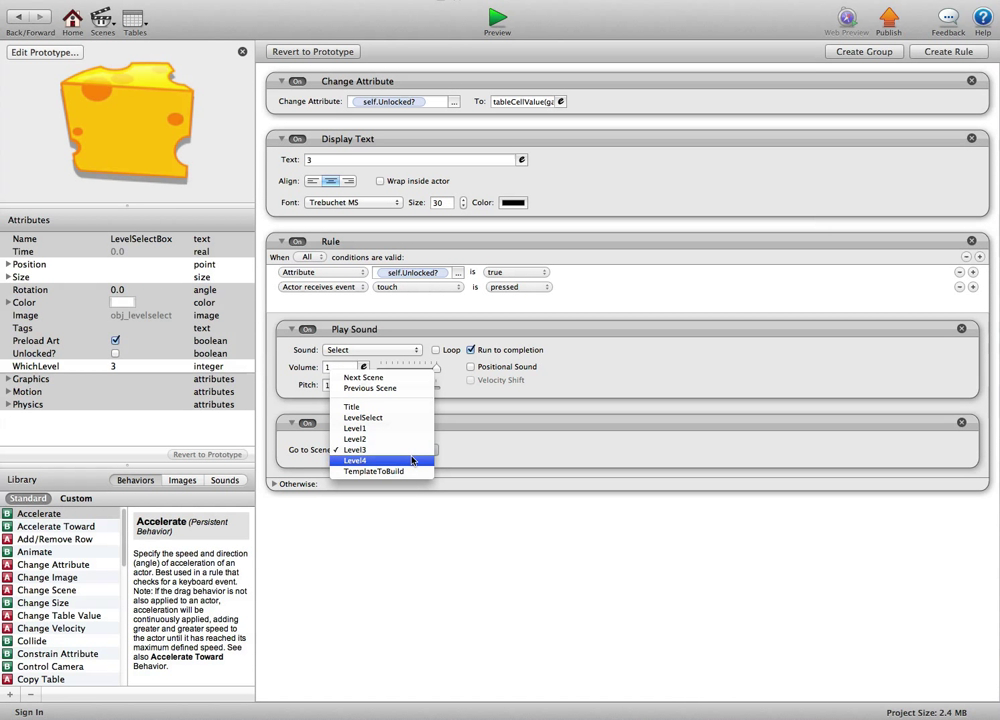
click(412, 460)
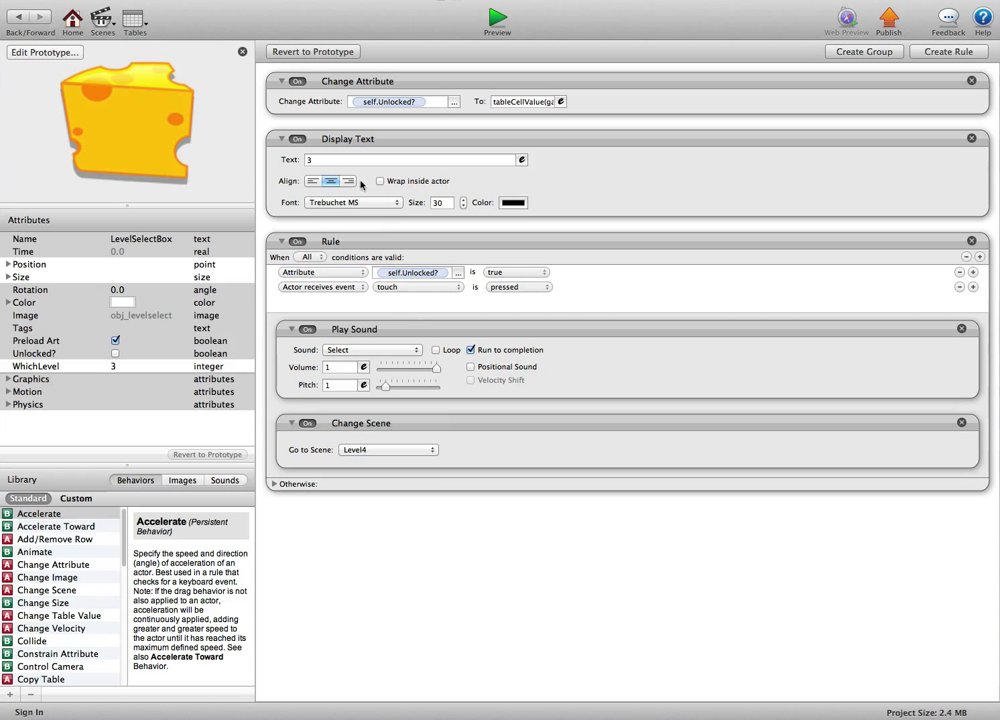
Set the fourth LevelSelectBox's display text to 4 and its WhichLevel attribute to 4
click(310, 160)
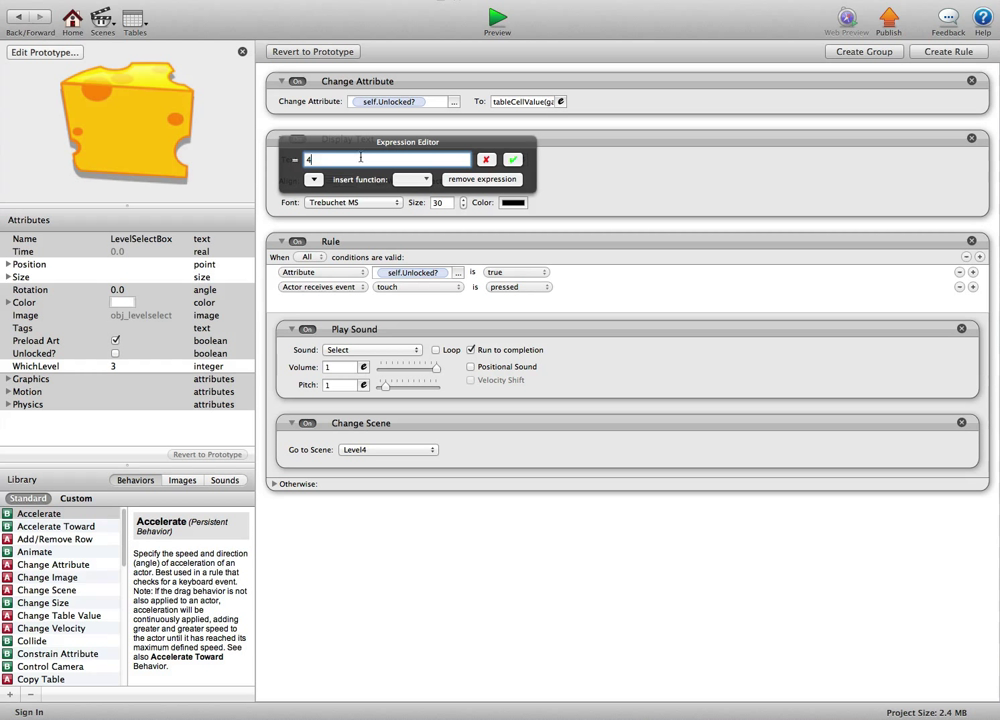
click(512, 159)
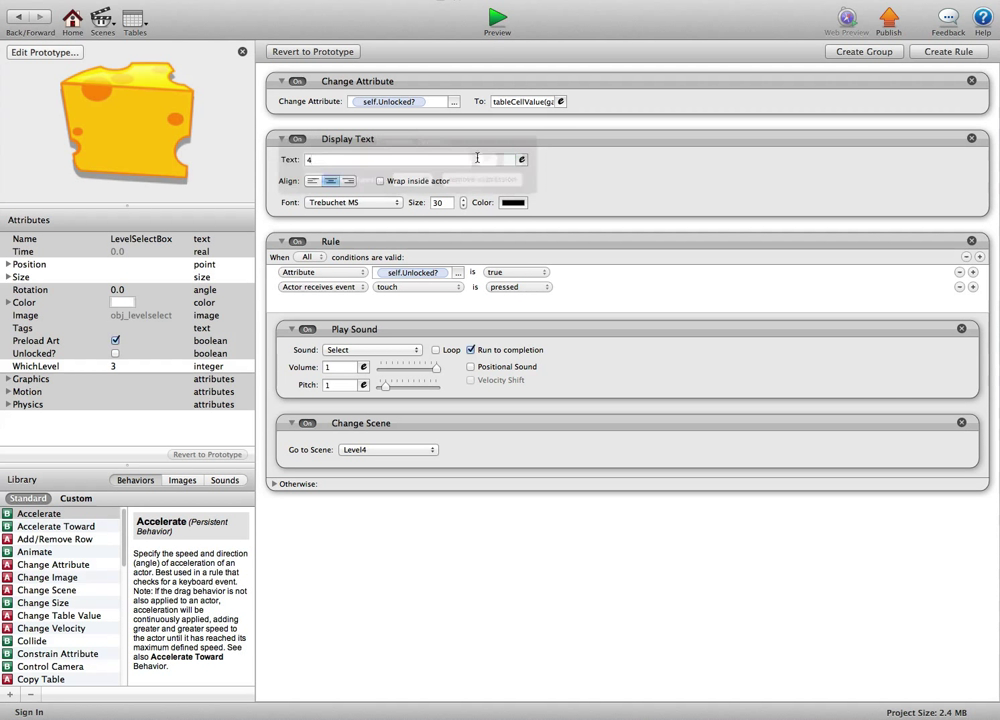
click(112, 366)
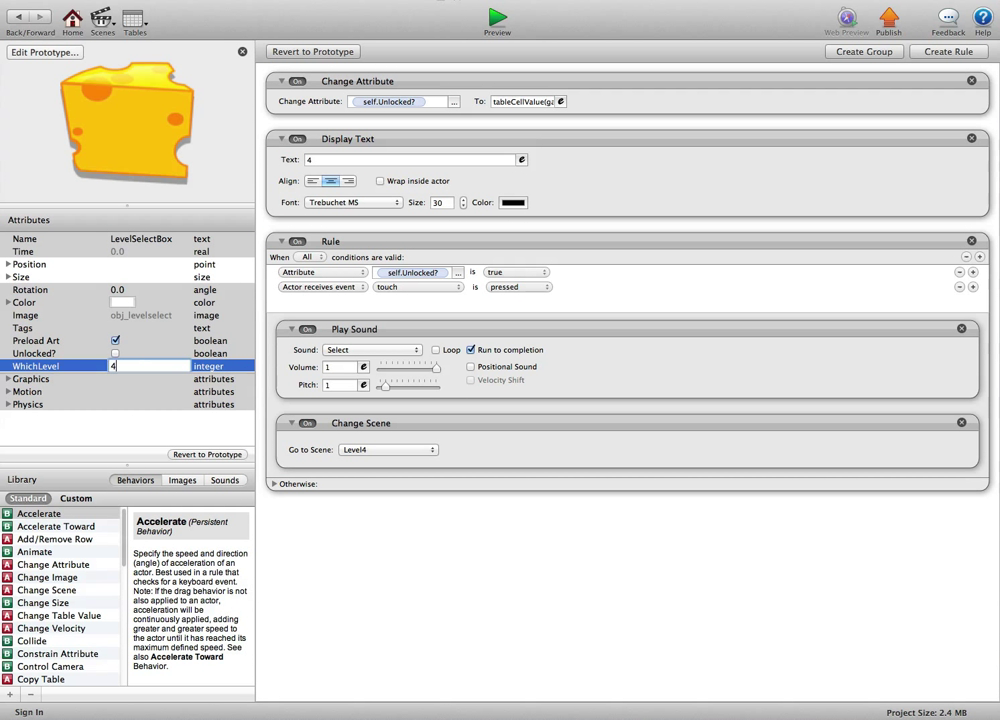
key(Return)
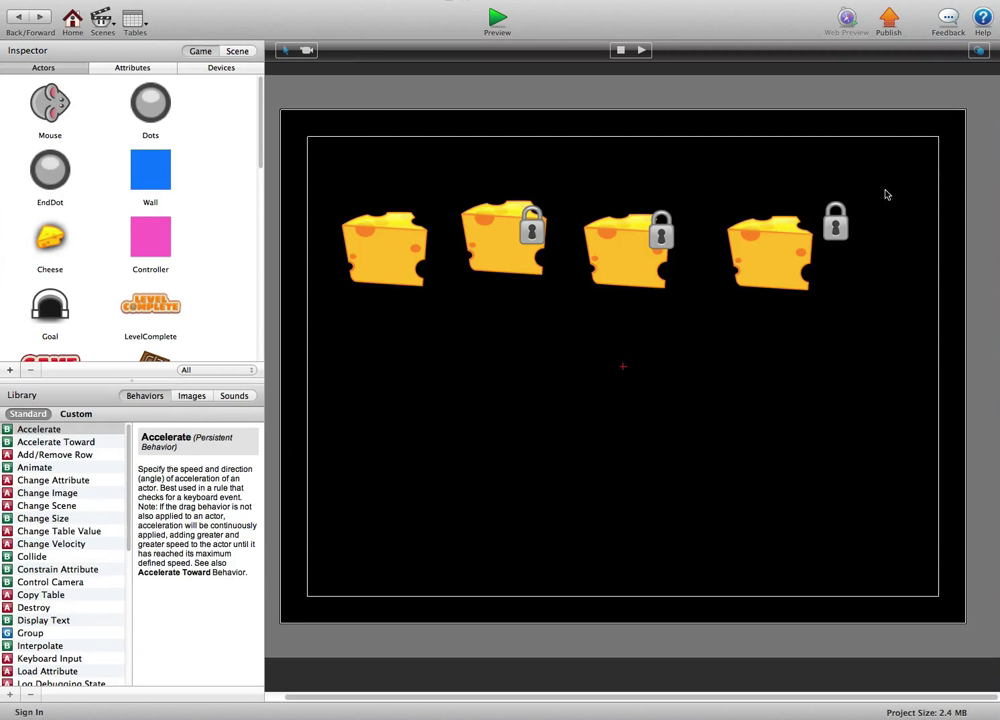
Move the new lock onto the upper-right corner of the fourth cheese box and set its LevelCheck attribute to 4
click(820, 233)
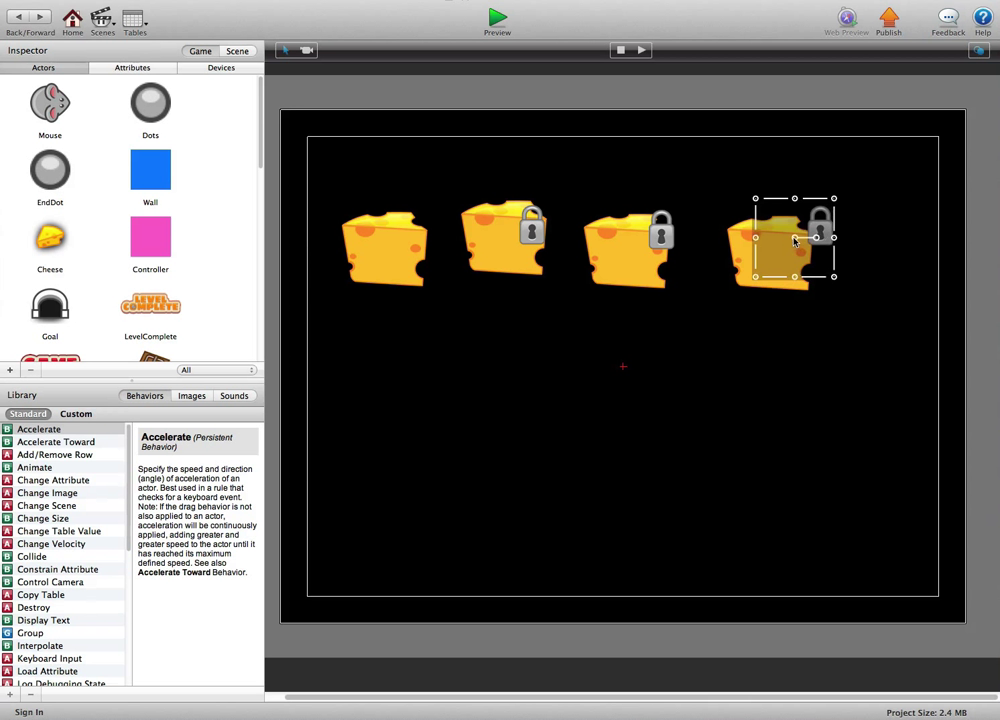
drag(796, 240, 779, 245)
double_click(797, 240)
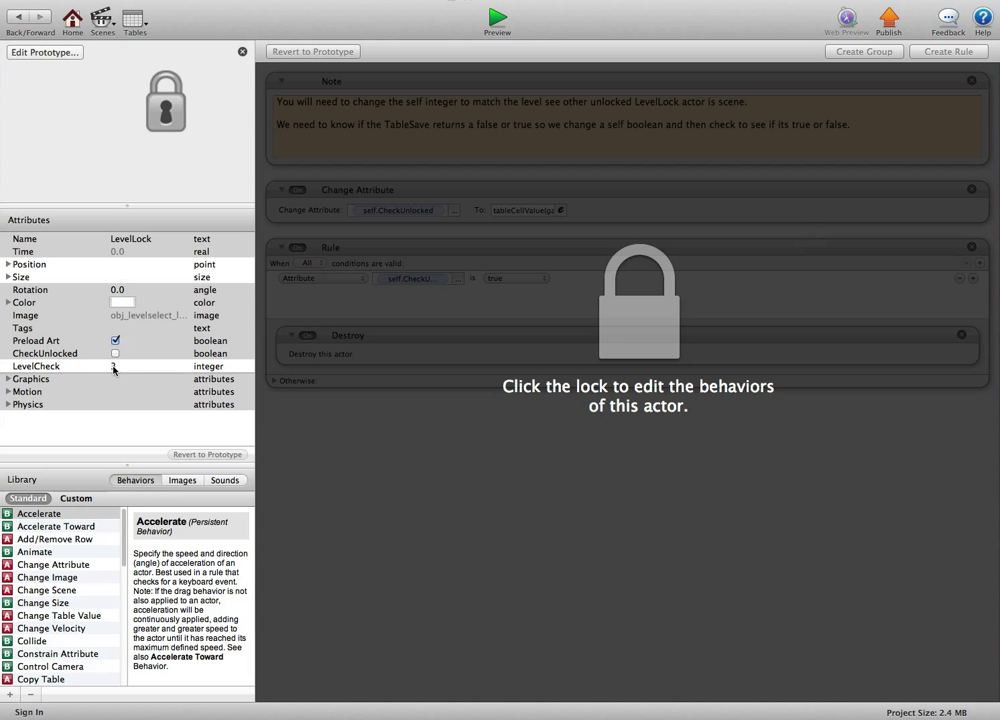
double_click(114, 367)
text(4)
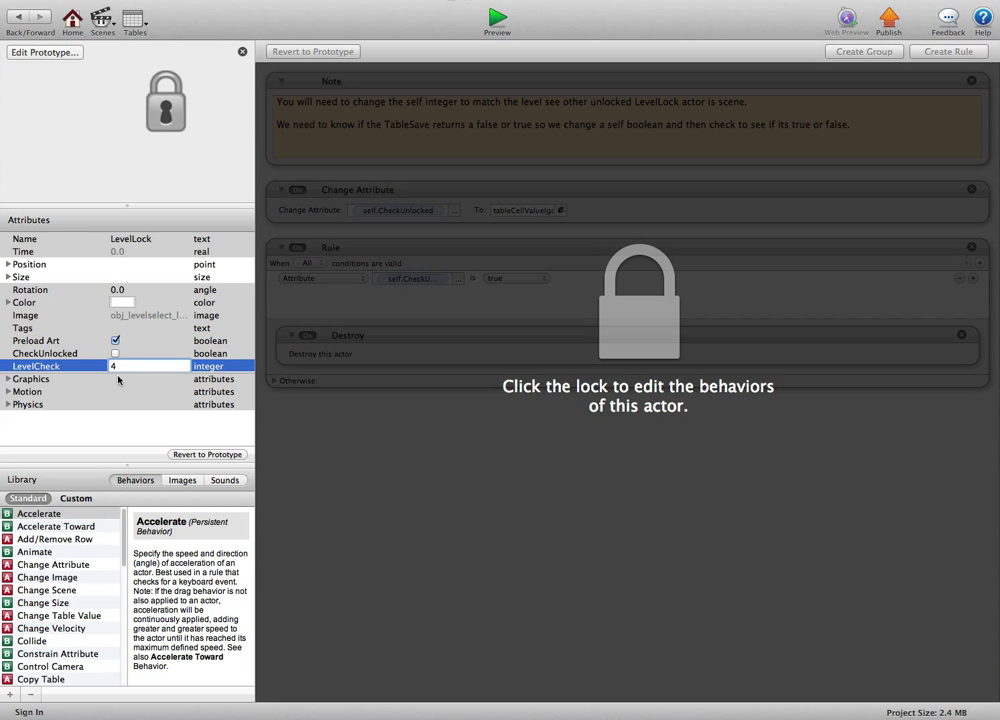
key(Return)
click(18, 17)
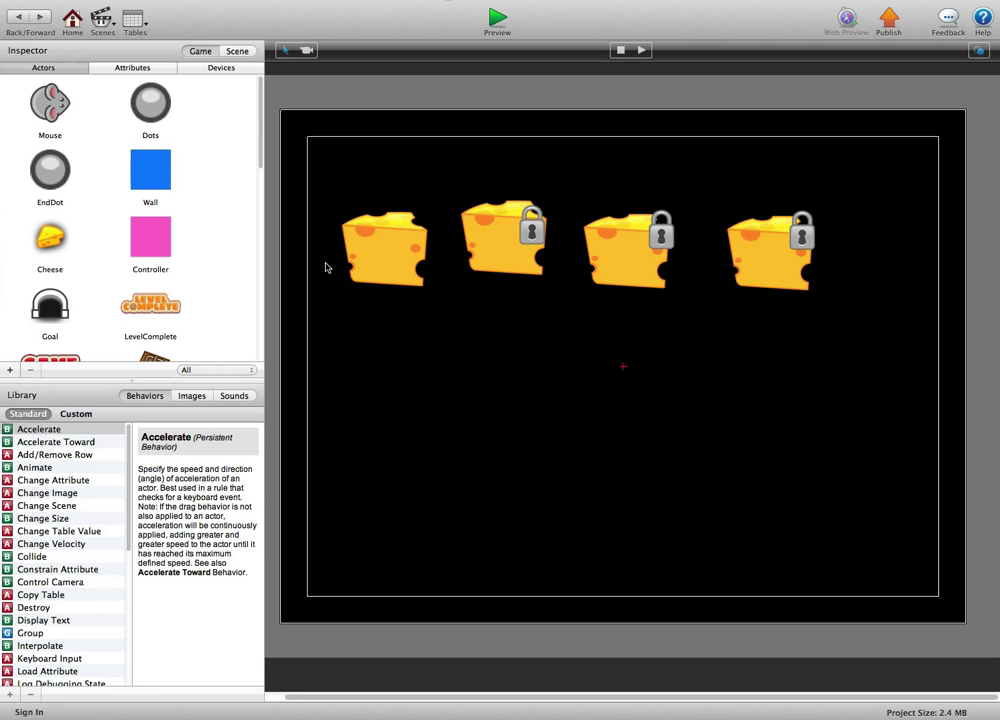
mouse_move(259, 156)
mouse_down()
mouse_move(259, 339)
mouse_move(261, 145)
mouse_move(261, 380)
mouse_move(259, 142)
mouse_up()
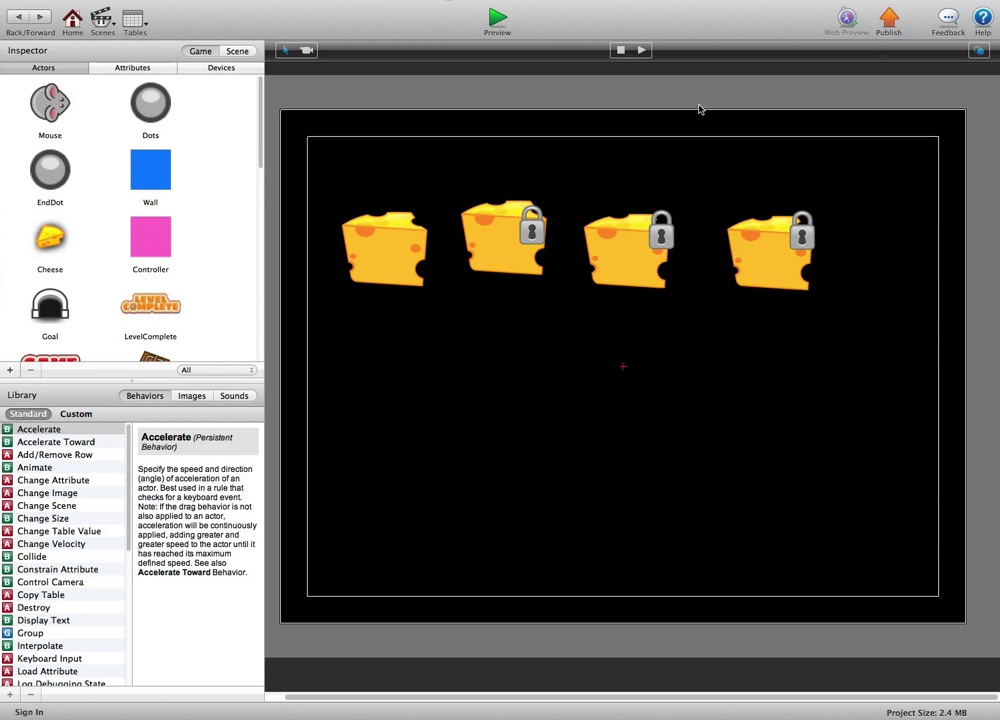